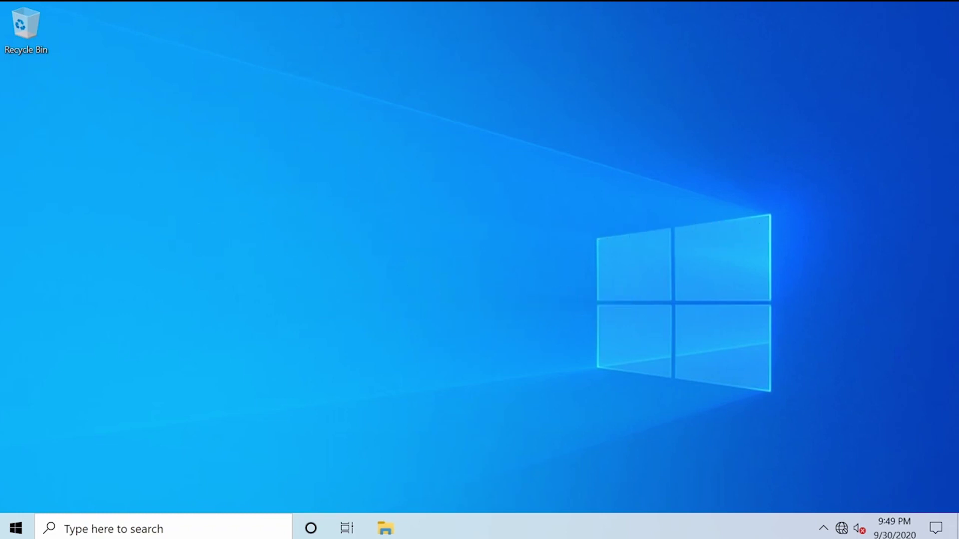
Step: Search 'disk mang' and open the 'Create and format hard disk partitions' result
{"action": "left_click", "coordinate": [113, 529]}
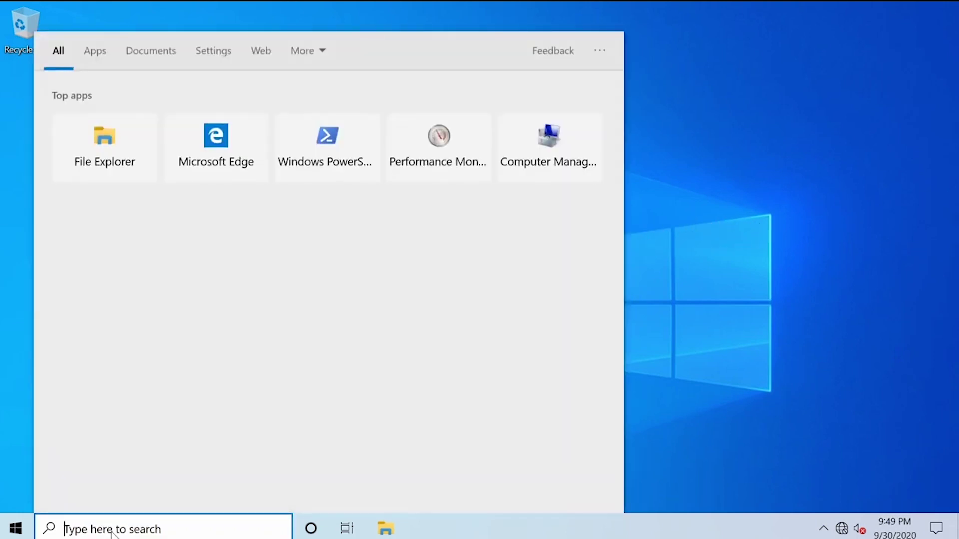
{"action": "type", "text": "disk"}
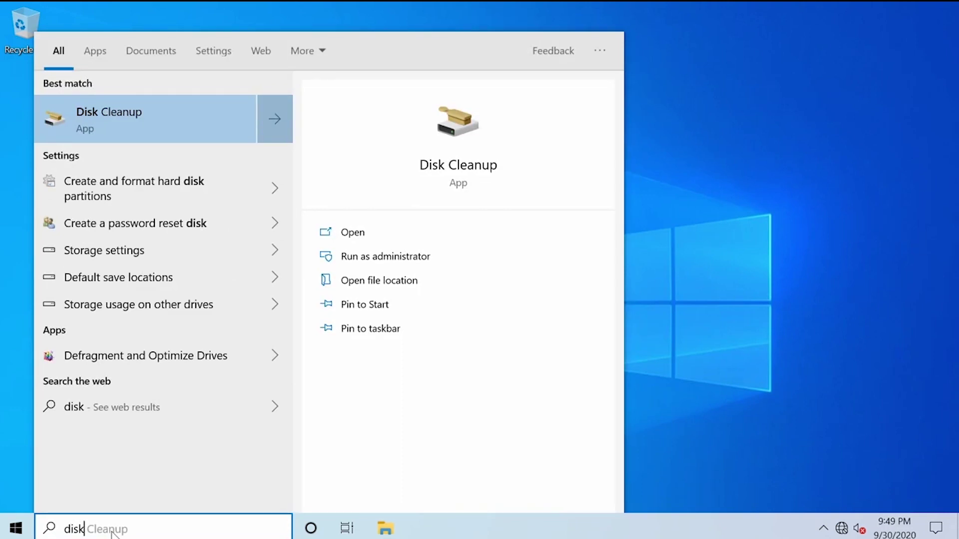
{"action": "type", "text": " mang"}
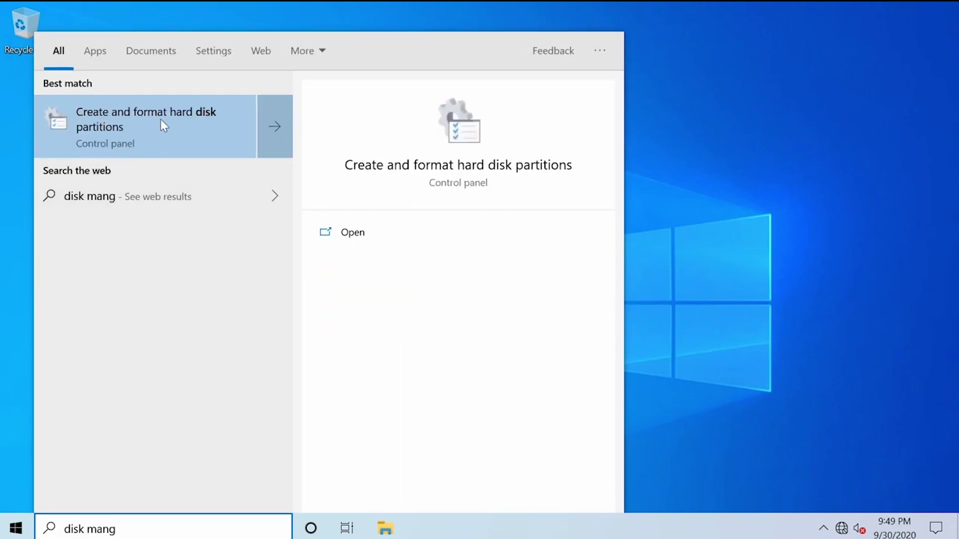
{"action": "left_click", "coordinate": [139, 131]}
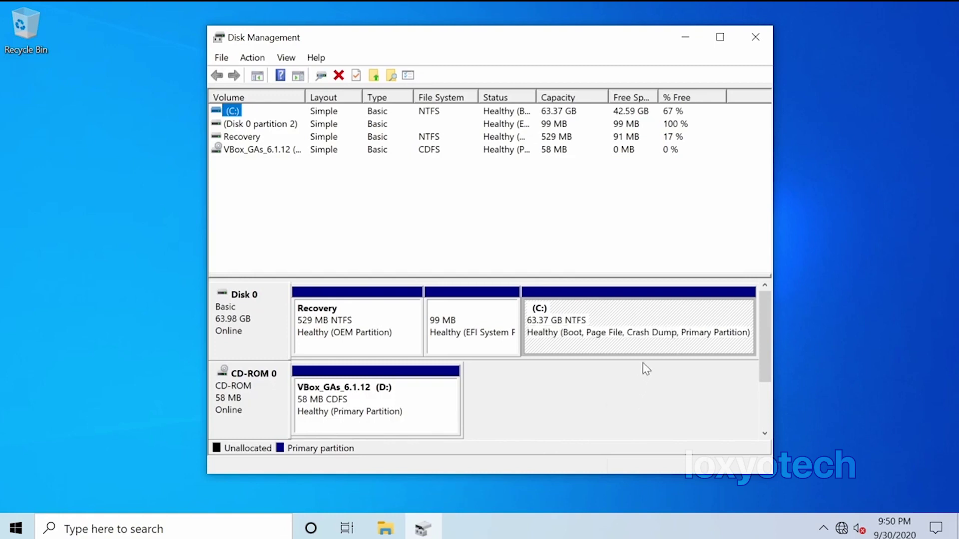
Step: Open Shrink Volume for the C: partition, showing 43629 MB available to shrink
{"action": "left_click", "coordinate": [577, 322]}
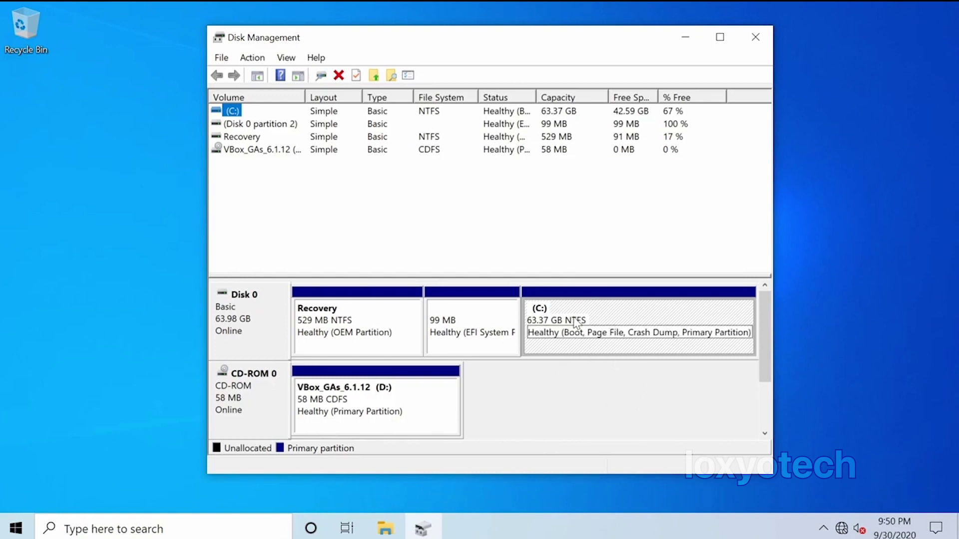
{"action": "right_click", "coordinate": [576, 322]}
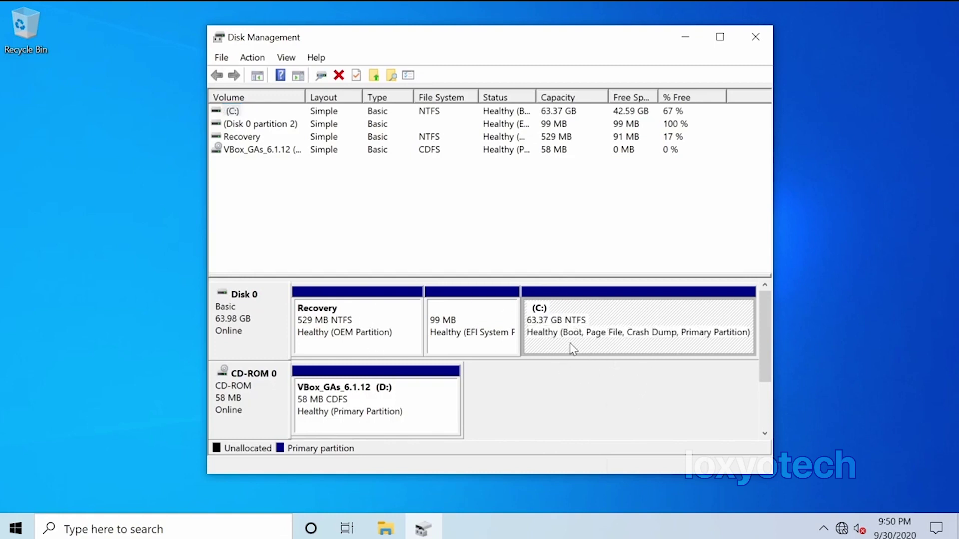
{"action": "left_click", "coordinate": [654, 320]}
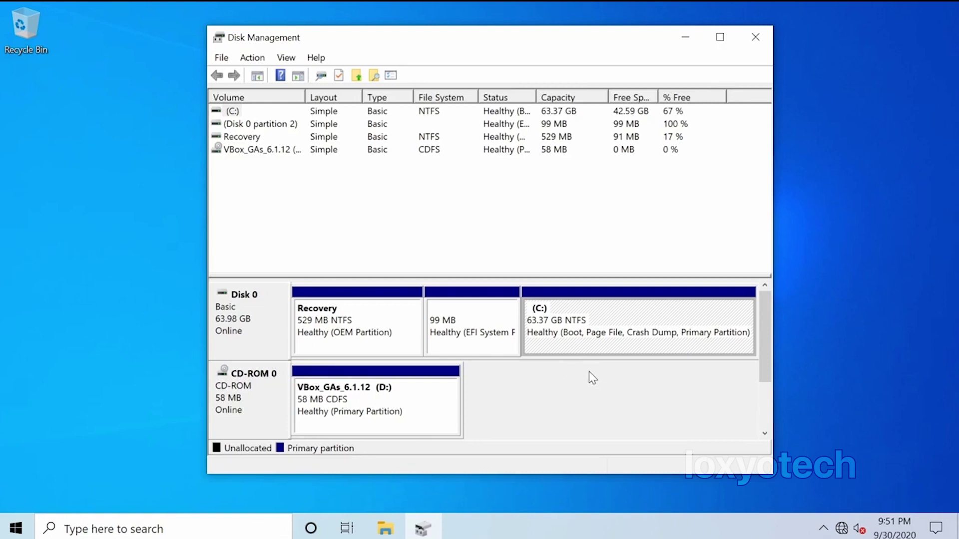
{"action": "left_click", "coordinate": [245, 321]}
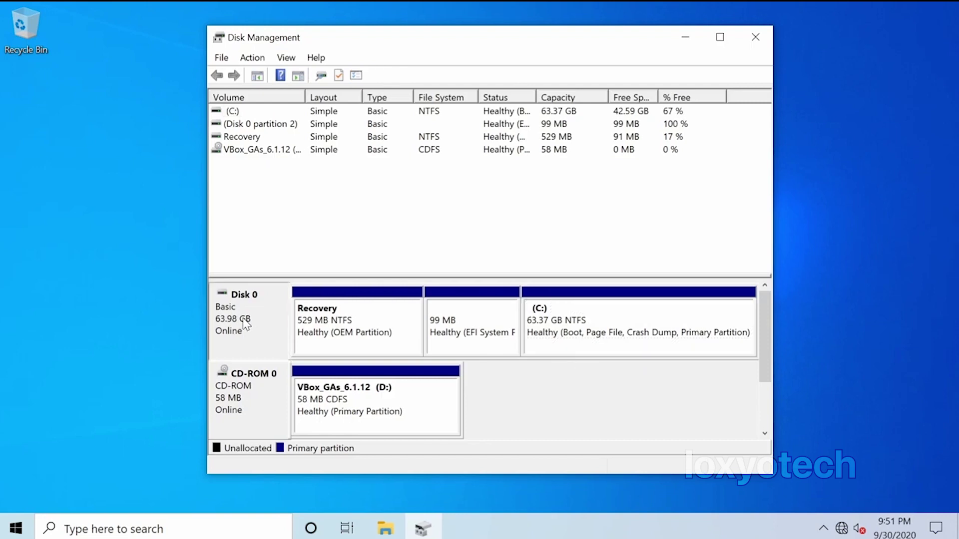
{"action": "left_click", "coordinate": [559, 311]}
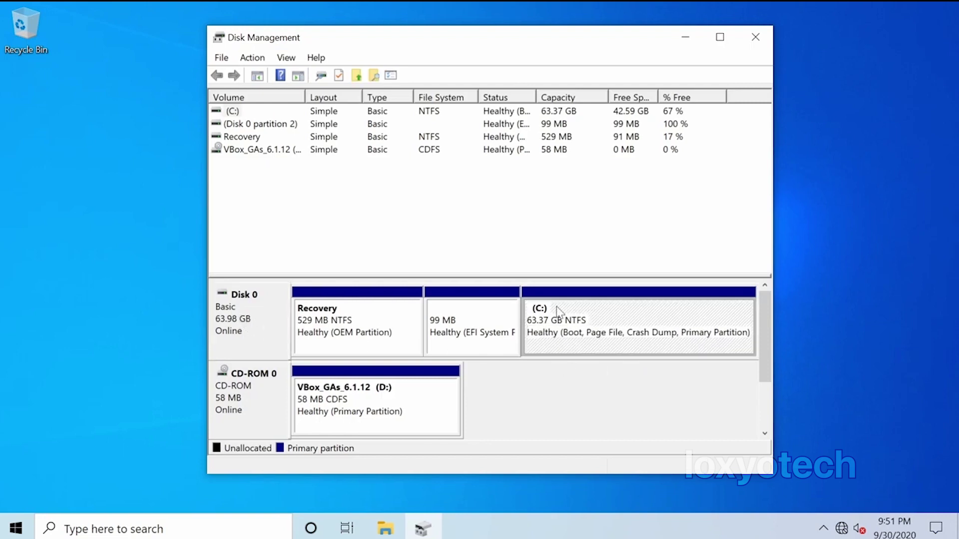
{"action": "right_click", "coordinate": [594, 341]}
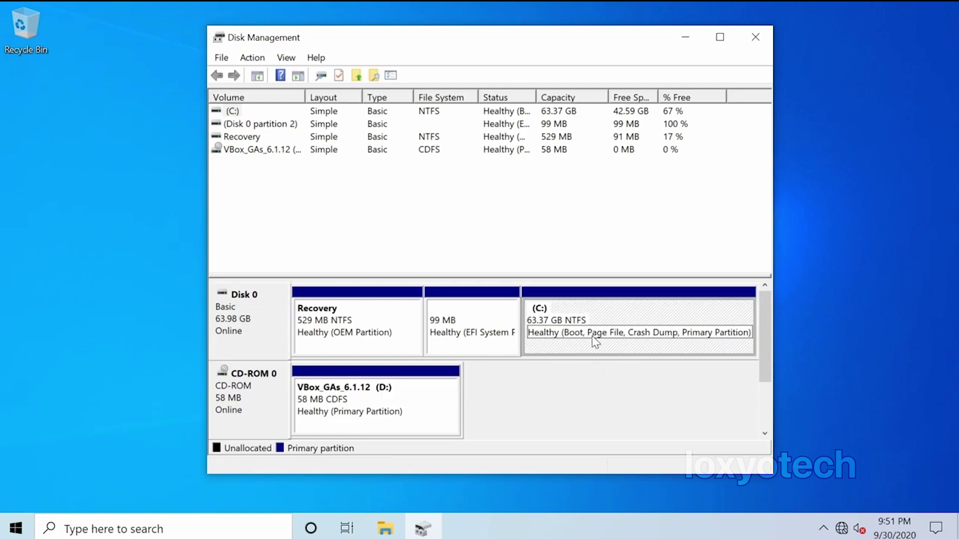
{"action": "right_click", "coordinate": [597, 343]}
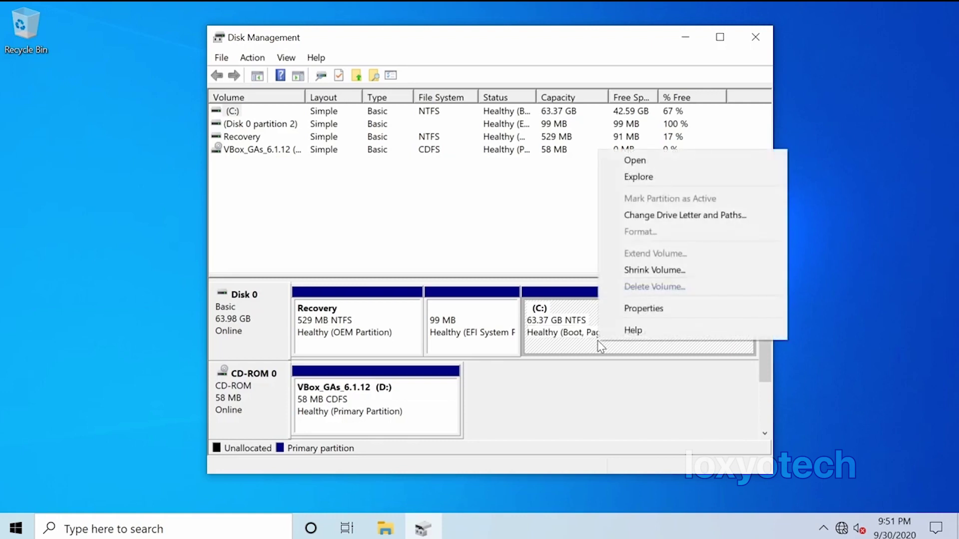
{"action": "left_click", "coordinate": [646, 272]}
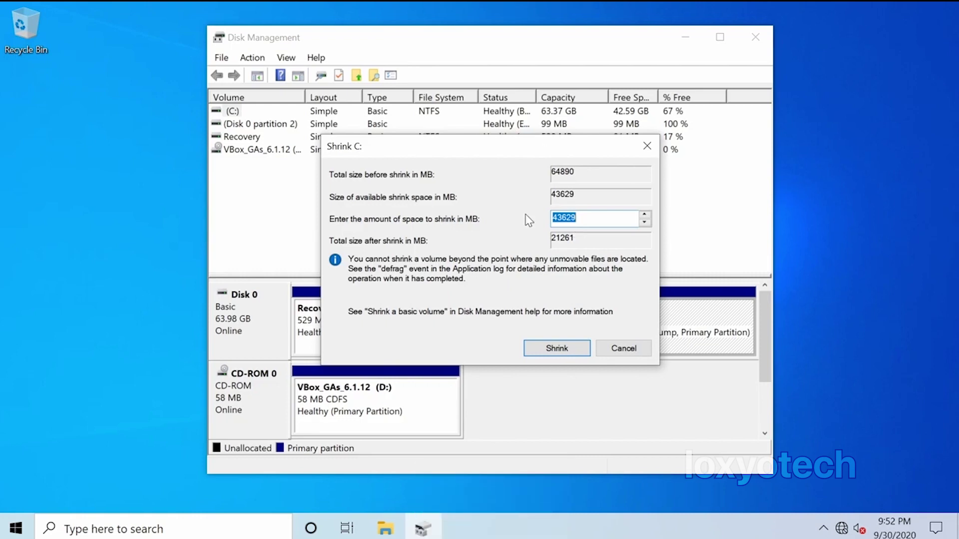
{"action": "type", "text": "320"}
{"action": "type", "text": "00"}
Step: Shrink C: by 32000 MB, leaving 31.25 GB unallocated on Disk 0
{"action": "left_click", "coordinate": [552, 349]}
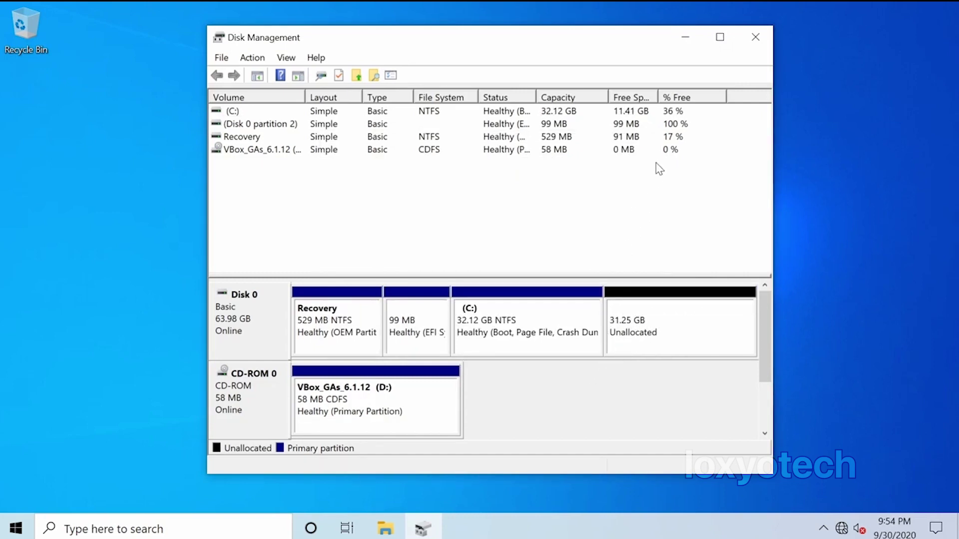
Step: Close Disk Management, download Ubuntu Desktop 22.10 from ubuntu.com, and view all downloads
{"action": "left_click", "coordinate": [757, 39]}
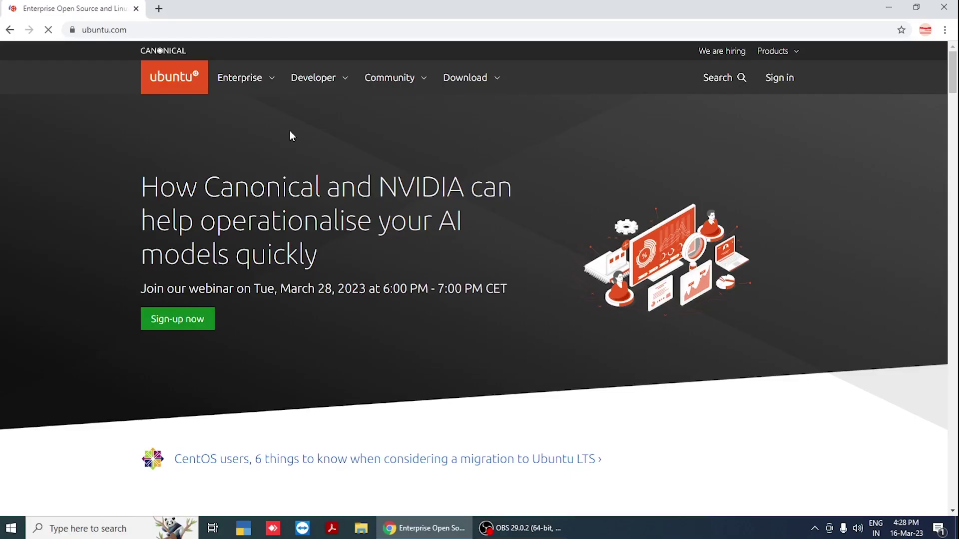
{"action": "left_click", "coordinate": [488, 81]}
{"action": "left_click", "coordinate": [173, 218]}
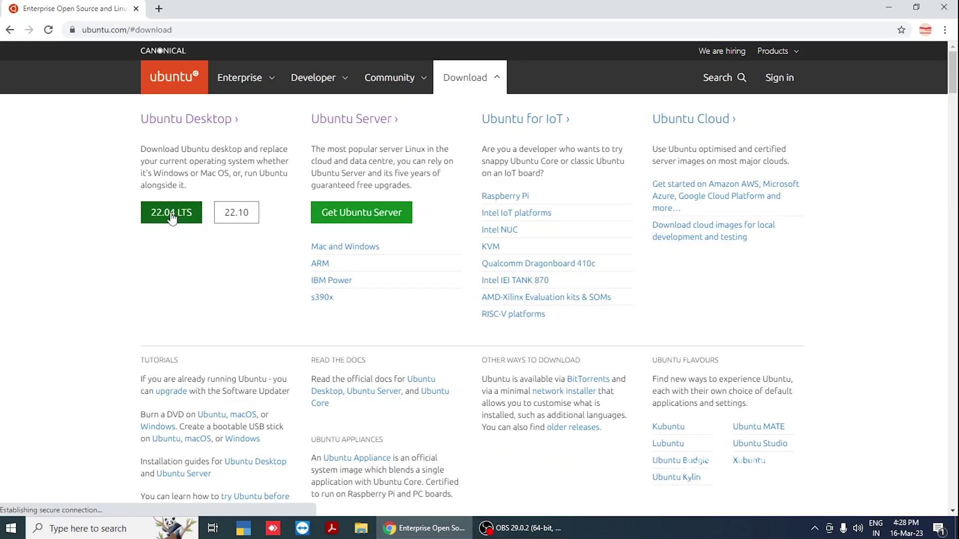
{"action": "left_click", "coordinate": [223, 222]}
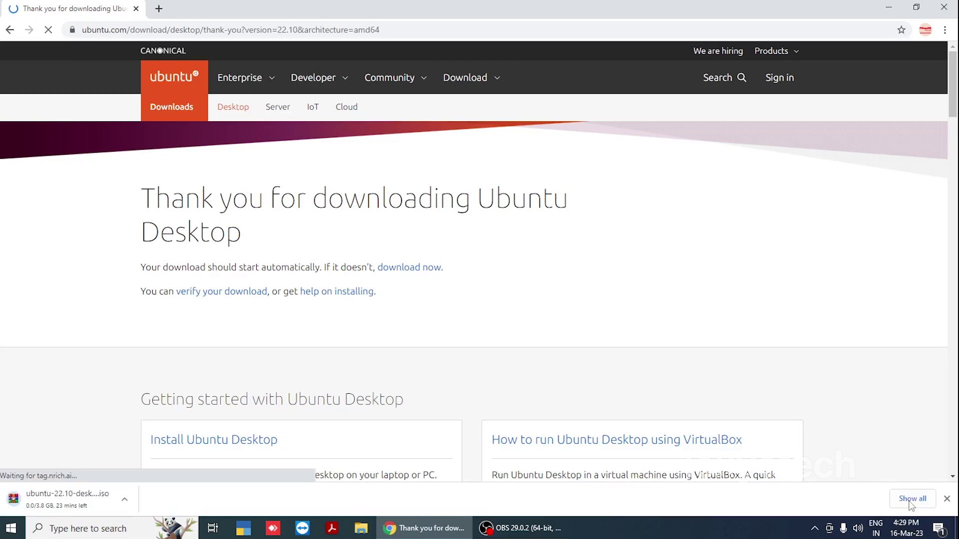
{"action": "left_click", "coordinate": [912, 499]}
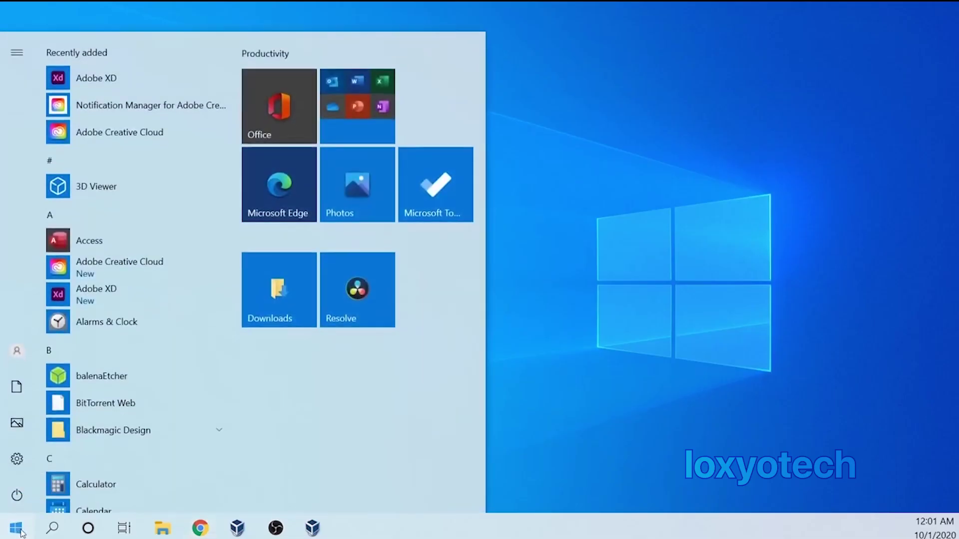
{"action": "type", "text": "balen"}
Step: Launch balenaEtcher and load the ubuntu-20.04.1-desktop-amd64 image
{"action": "left_click", "coordinate": [187, 123]}
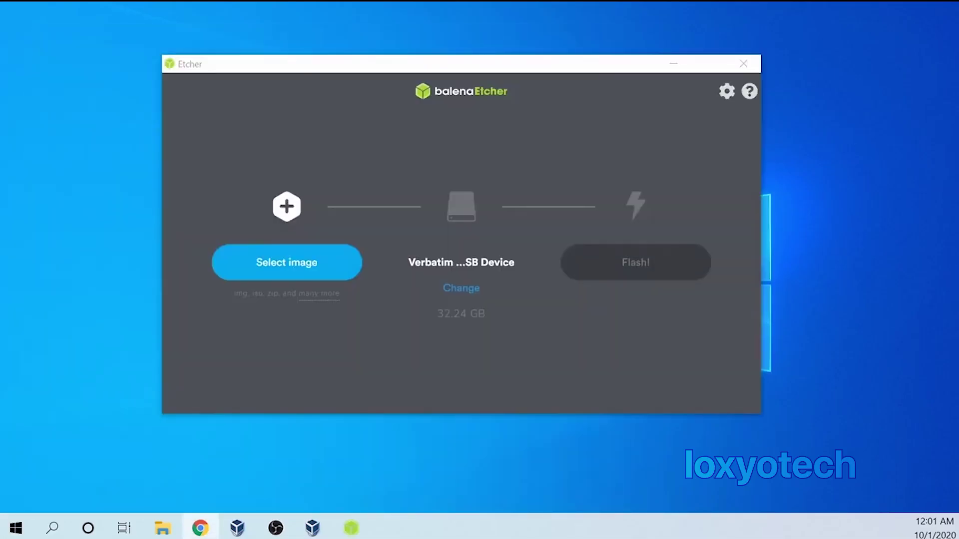
{"action": "left_click", "coordinate": [278, 264]}
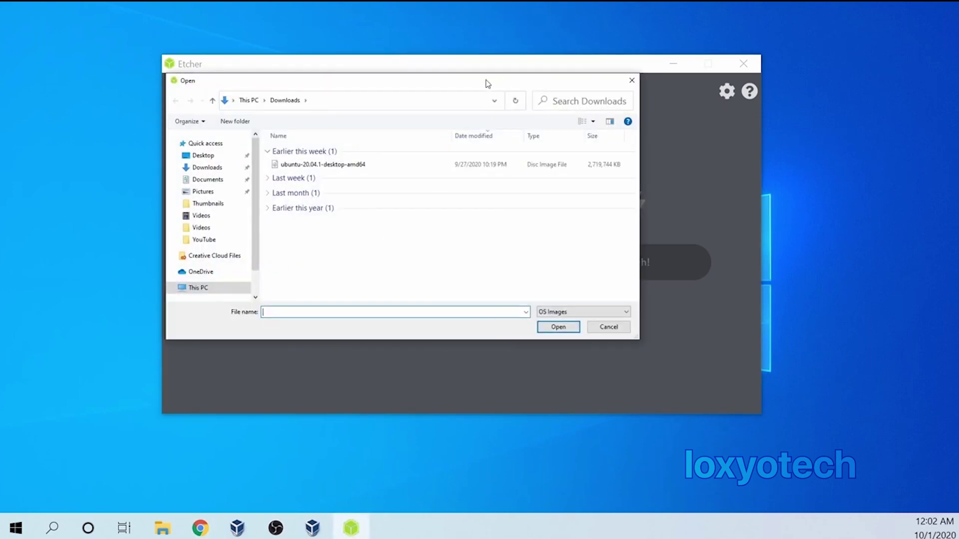
{"action": "left_click_drag", "start_coordinate": [484, 82], "coordinate": [561, 117]}
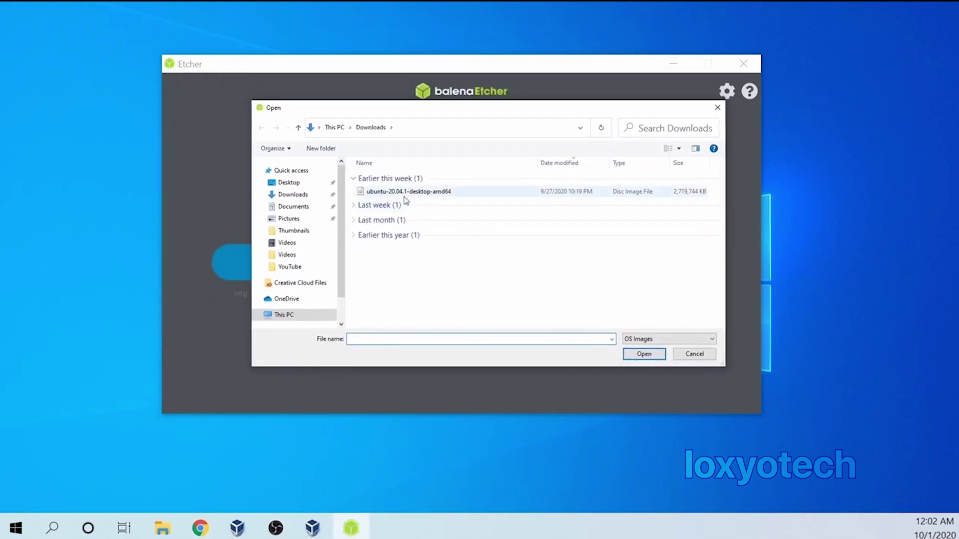
{"action": "left_click", "coordinate": [466, 191]}
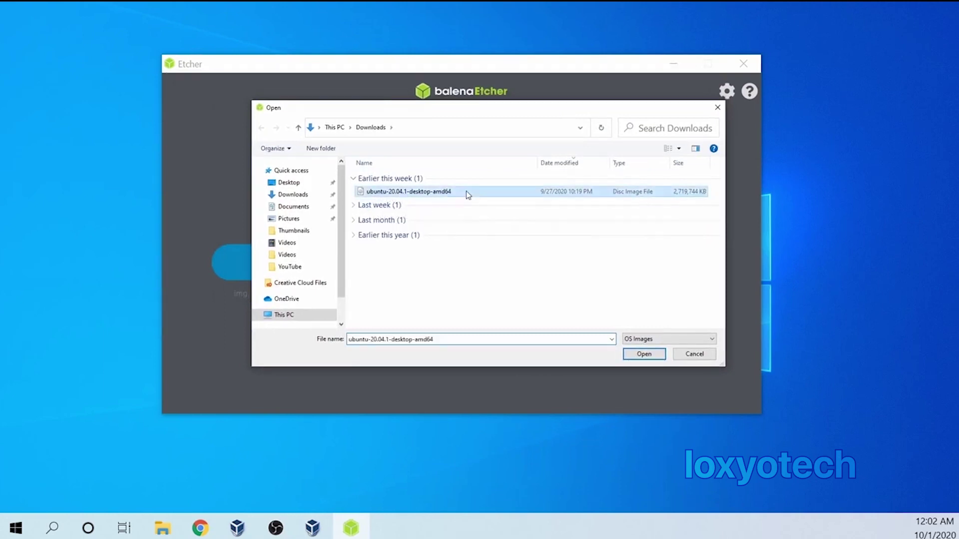
{"action": "left_click", "coordinate": [645, 354]}
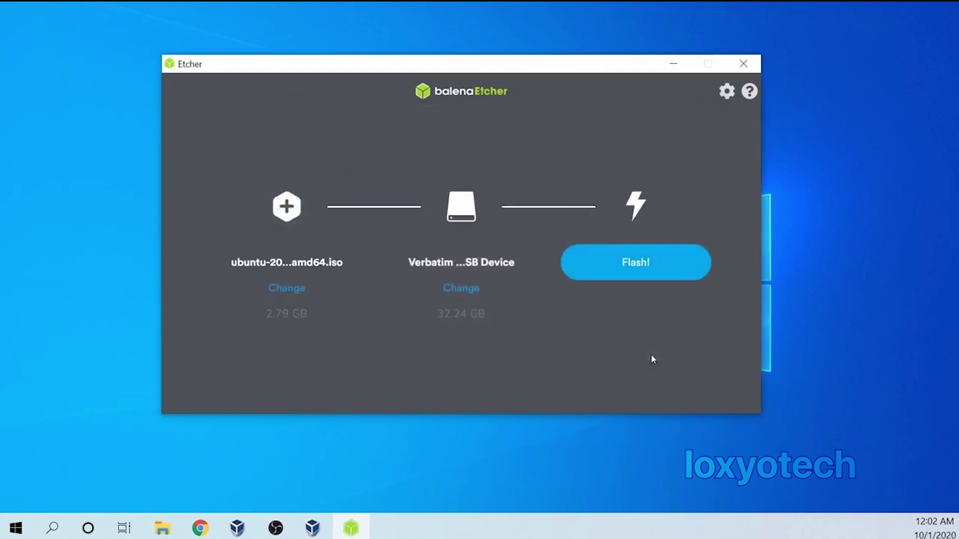
Step: Flash the image to the Verbatim USB drive, approve the UAC prompt, and close Etcher
{"action": "left_click", "coordinate": [462, 293]}
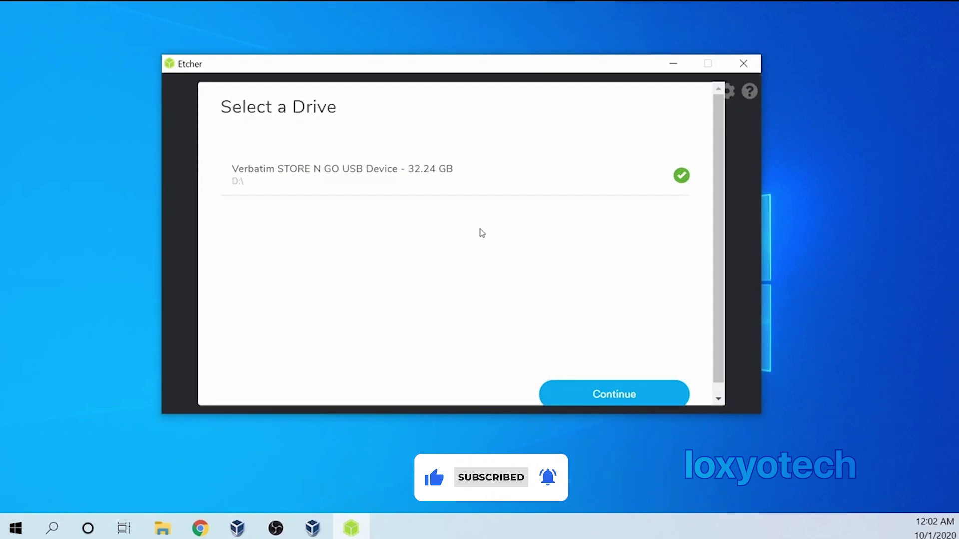
{"action": "left_click", "coordinate": [608, 402]}
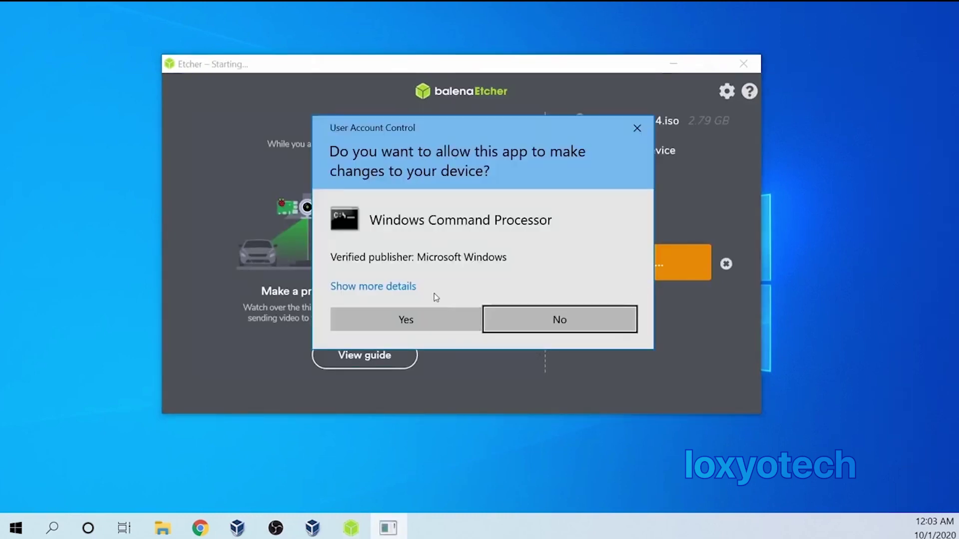
{"action": "left_click", "coordinate": [423, 319]}
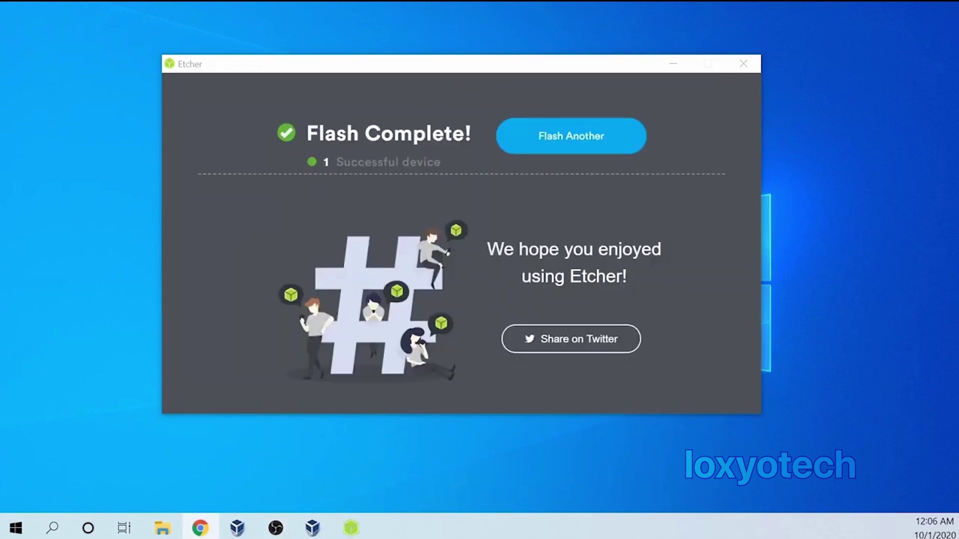
{"action": "left_click", "coordinate": [744, 64]}
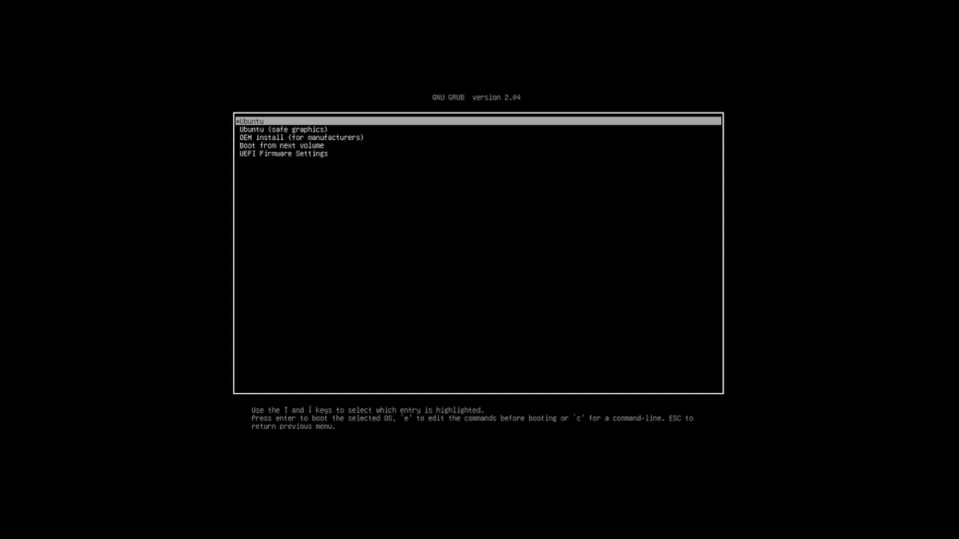
Step: Boot the highlighted Ubuntu entry from the GRUB menu
{"action": "key", "text": "Return"}
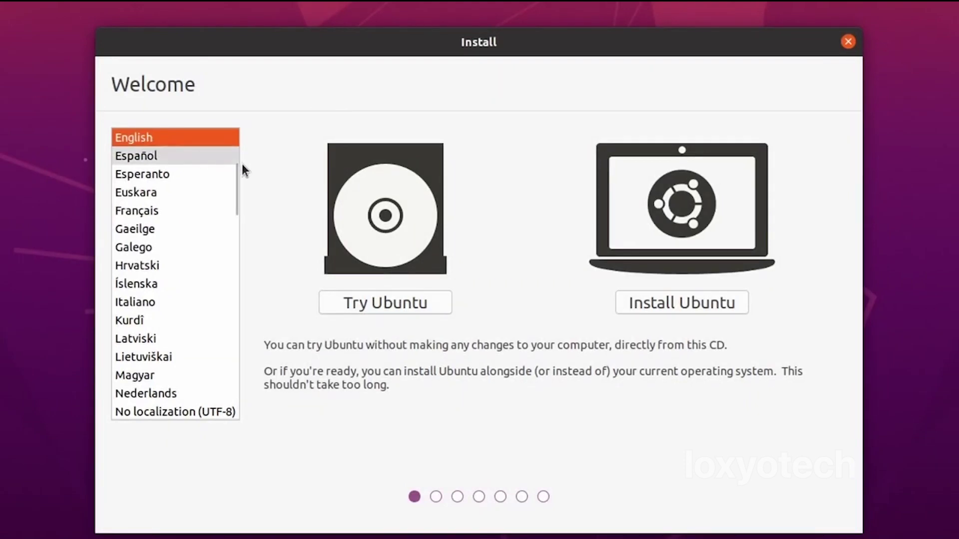
Step: Start the installation, test the layout with 'qwerty', and keep English (US)
{"action": "left_click", "coordinate": [661, 303]}
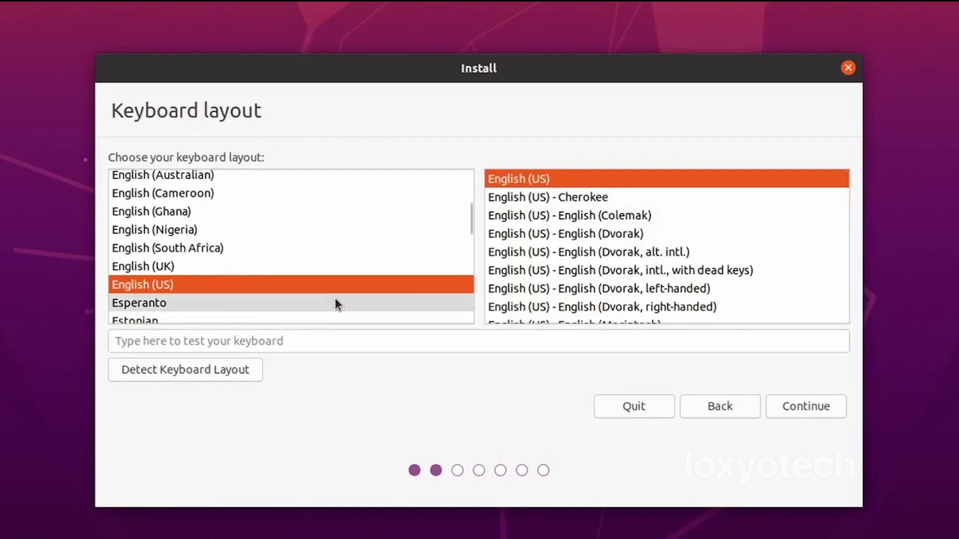
{"action": "left_click", "coordinate": [368, 344]}
{"action": "type", "text": "qwerty"}
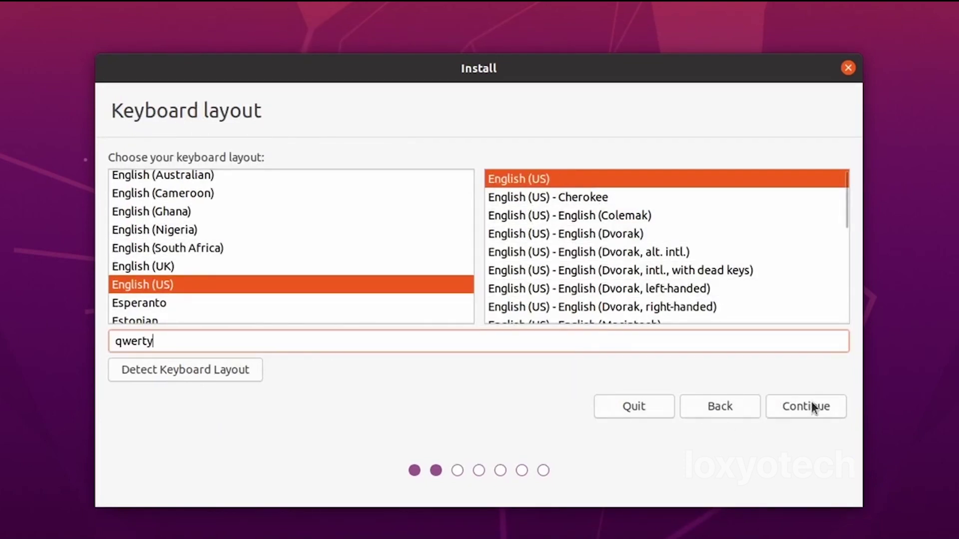
{"action": "left_click", "coordinate": [810, 408]}
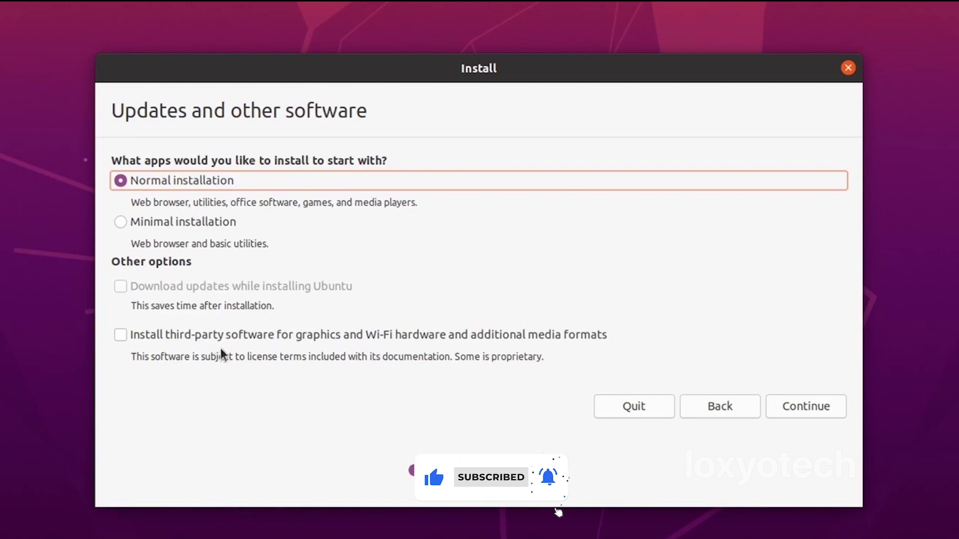
Step: Accept Normal installation, confirm the alongside-Windows 10 disk changes, and set location to Kolkata
{"action": "left_click", "coordinate": [794, 407]}
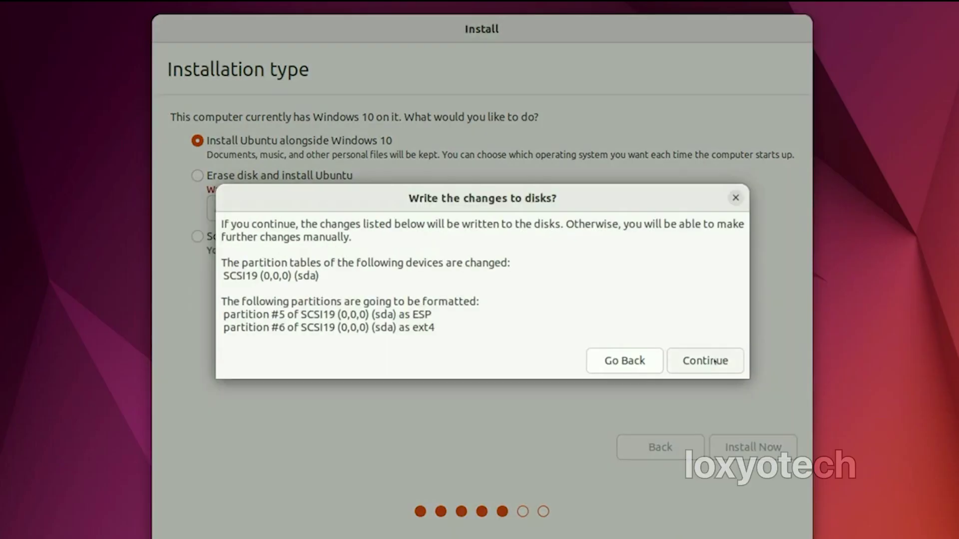
{"action": "left_click", "coordinate": [705, 360]}
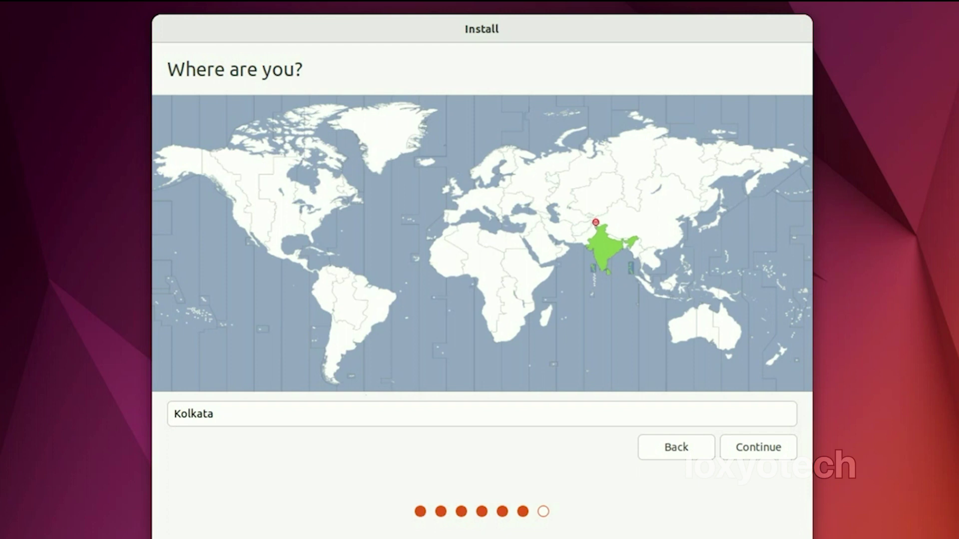
{"action": "left_click", "coordinate": [763, 445]}
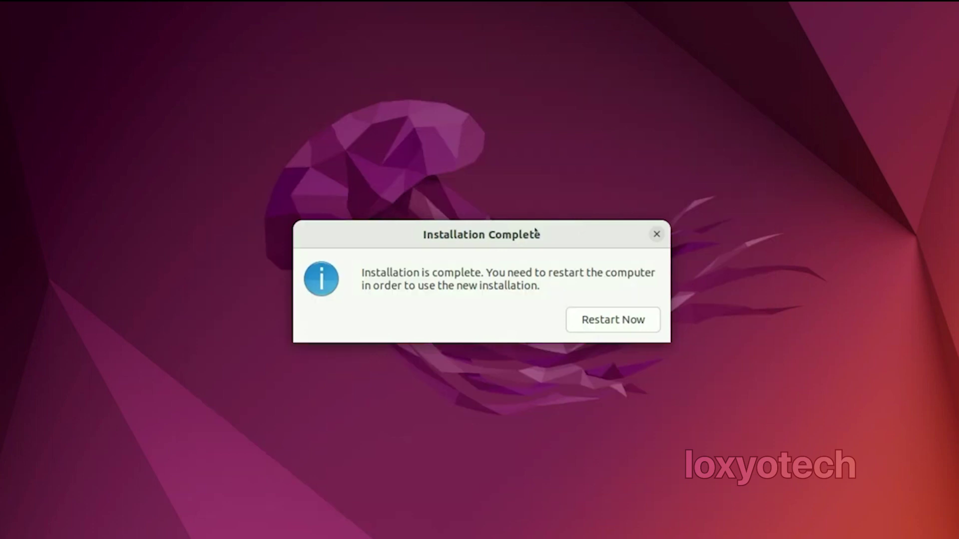
Step: Restart the computer, continuing after the installation medium is removed
{"action": "left_click", "coordinate": [632, 321]}
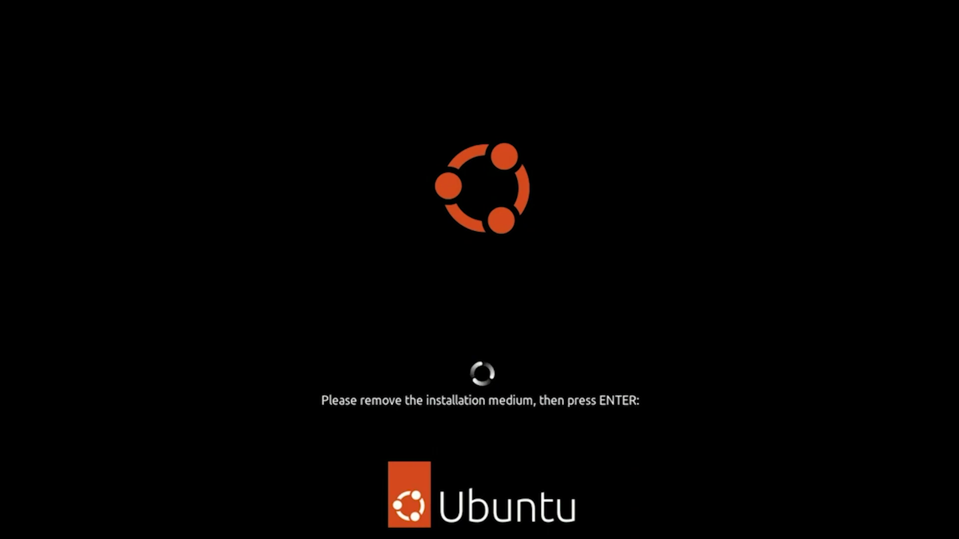
{"action": "key", "text": "Return"}
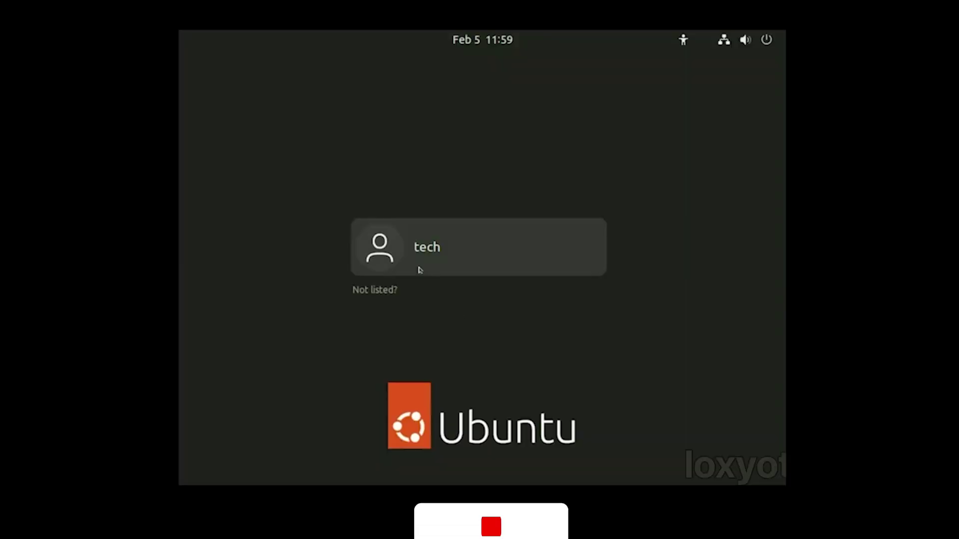
Step: Log in as 'tech' and skip the Online Accounts and Livepatch welcome pages
{"action": "left_click", "coordinate": [459, 253]}
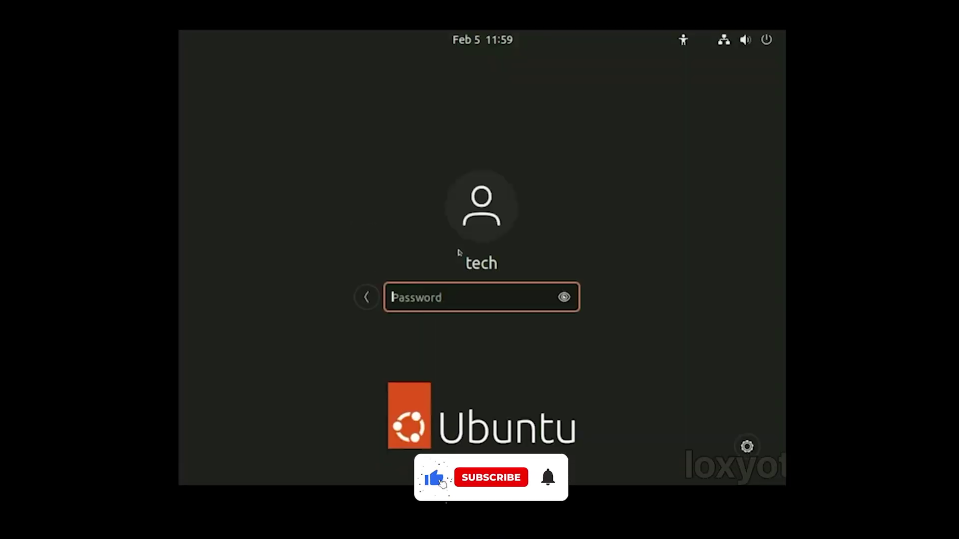
{"action": "type", "text": "t*****"}
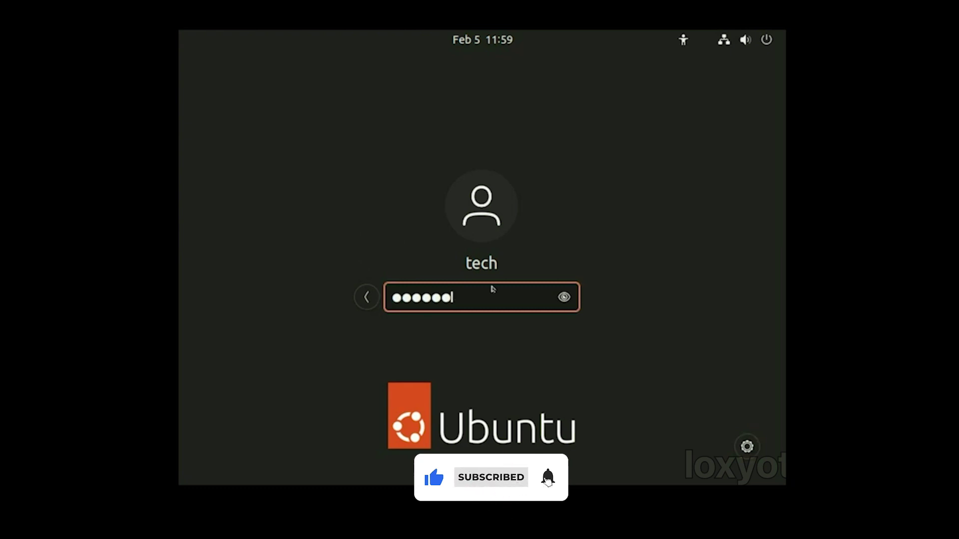
{"action": "key", "text": "Return"}
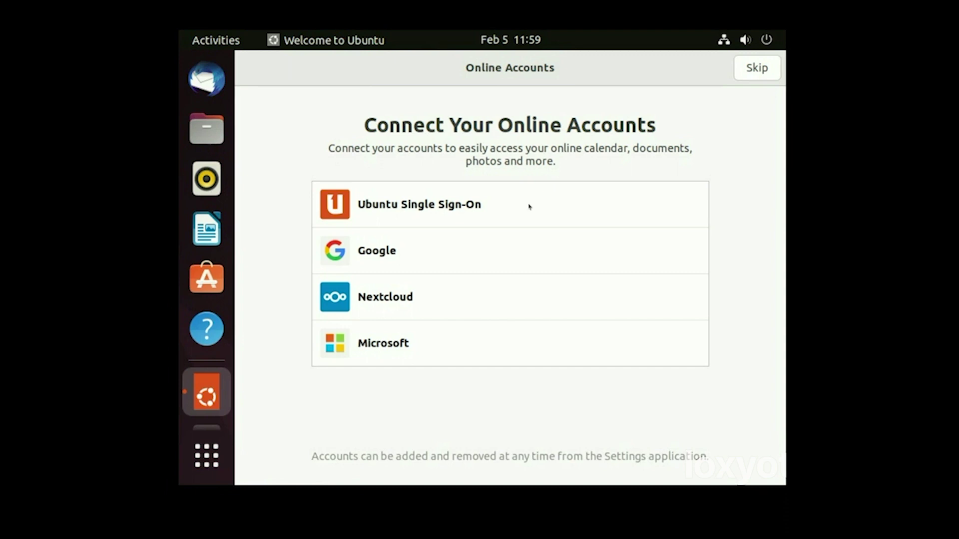
{"action": "left_click", "coordinate": [753, 69]}
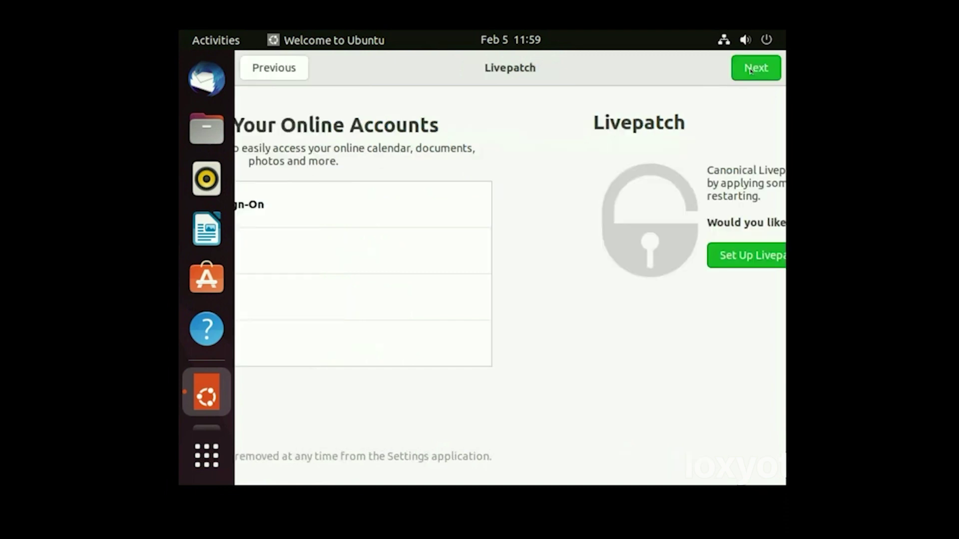
{"action": "left_click", "coordinate": [750, 70]}
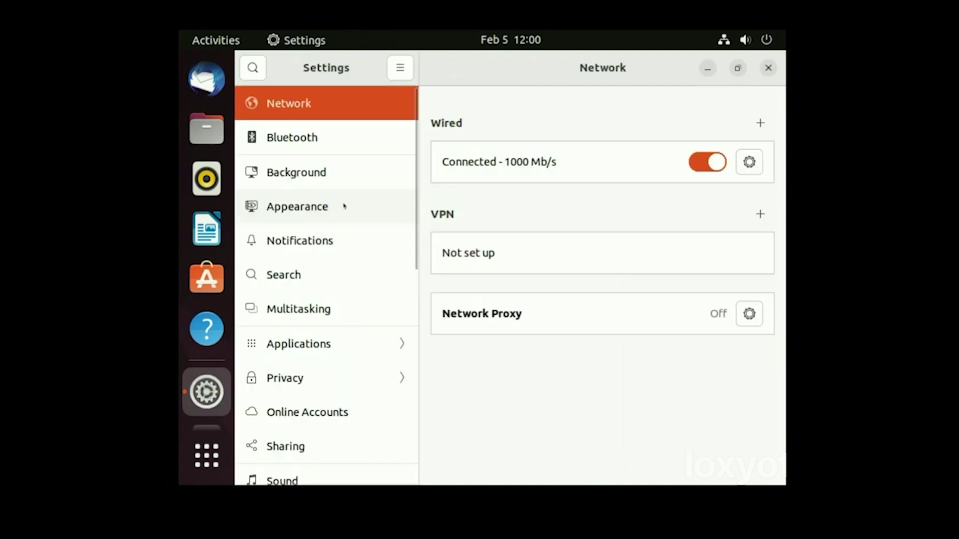
{"action": "scroll", "coordinate": [343, 208], "scroll_direction": "down", "scroll_amount": 4}
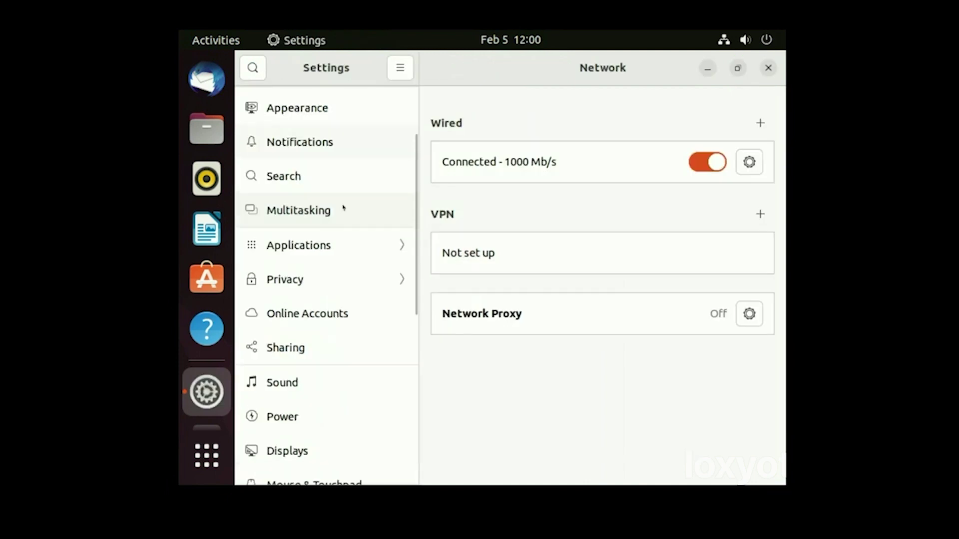
{"action": "scroll", "coordinate": [343, 210], "scroll_direction": "down", "scroll_amount": 4}
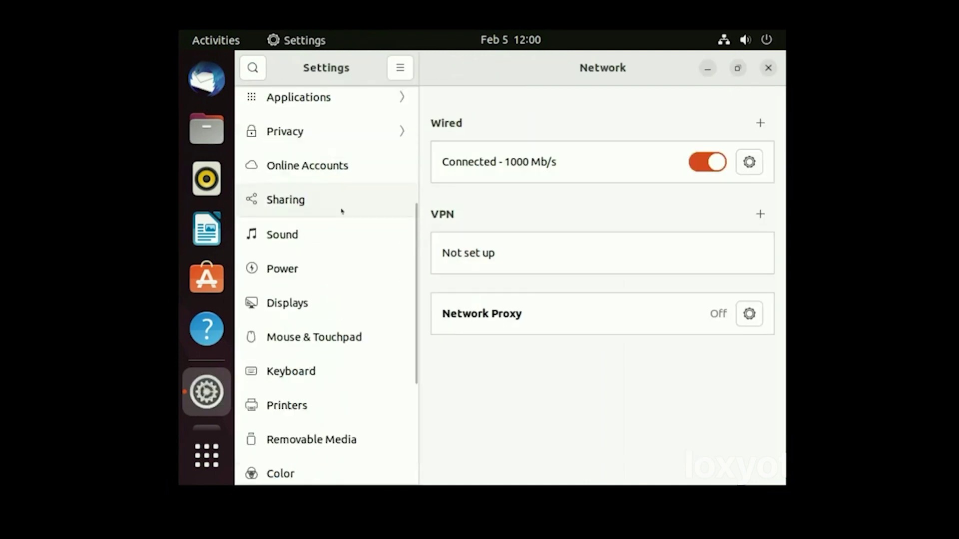
Step: Change the Displays resolution from 800 × 600 to 1360 × 768 (16:9), apply it and keep it
{"action": "left_click", "coordinate": [307, 303]}
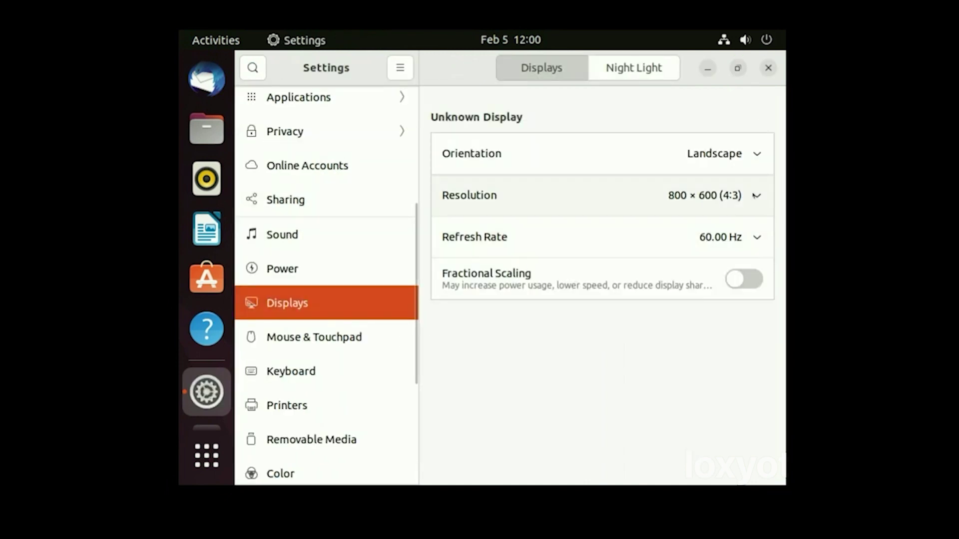
{"action": "left_click", "coordinate": [752, 196]}
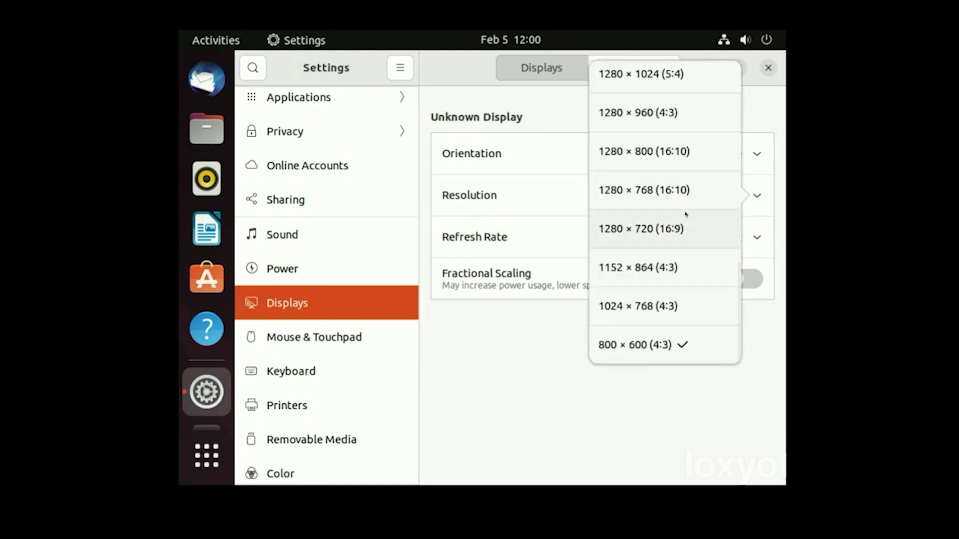
{"action": "scroll", "coordinate": [681, 215], "scroll_direction": "up", "scroll_amount": 1}
{"action": "left_click", "coordinate": [670, 78]}
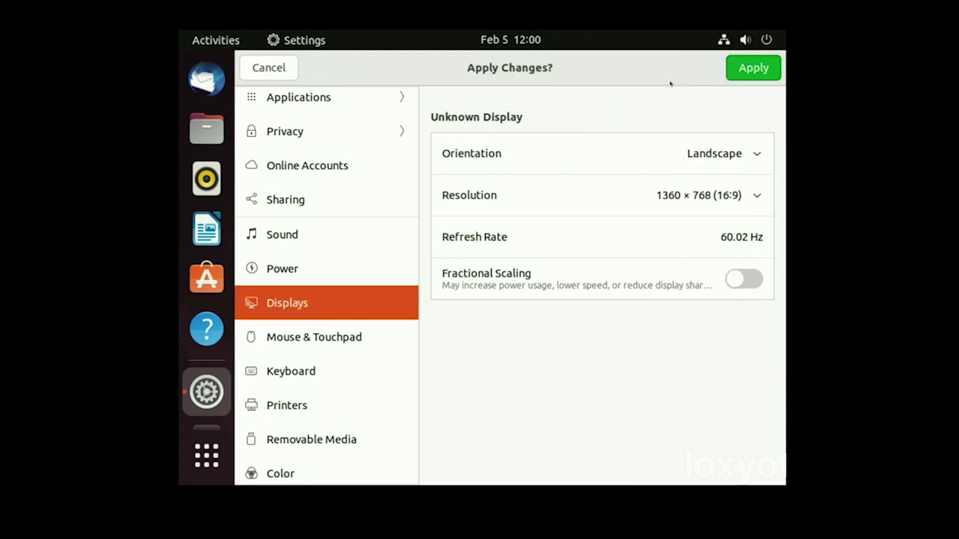
{"action": "left_click", "coordinate": [717, 94]}
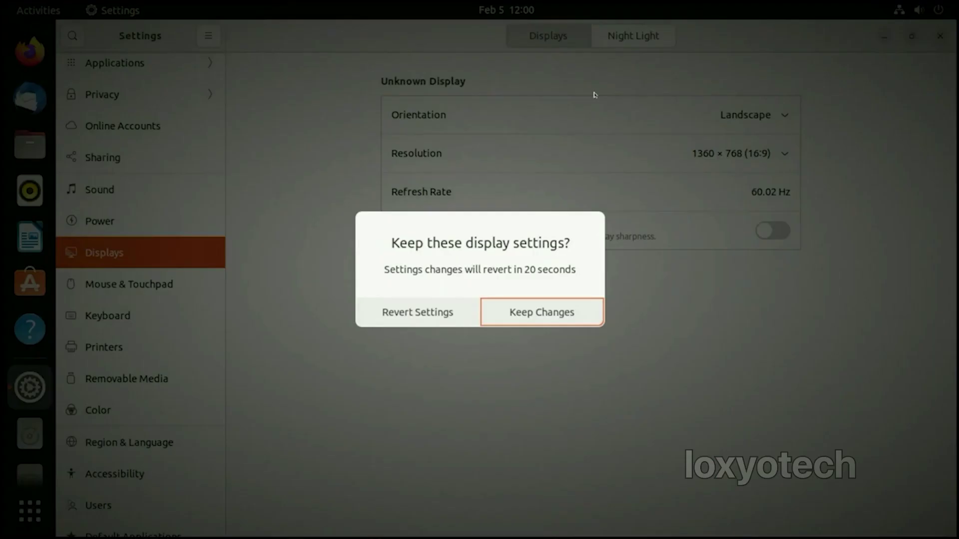
{"action": "left_click", "coordinate": [529, 322]}
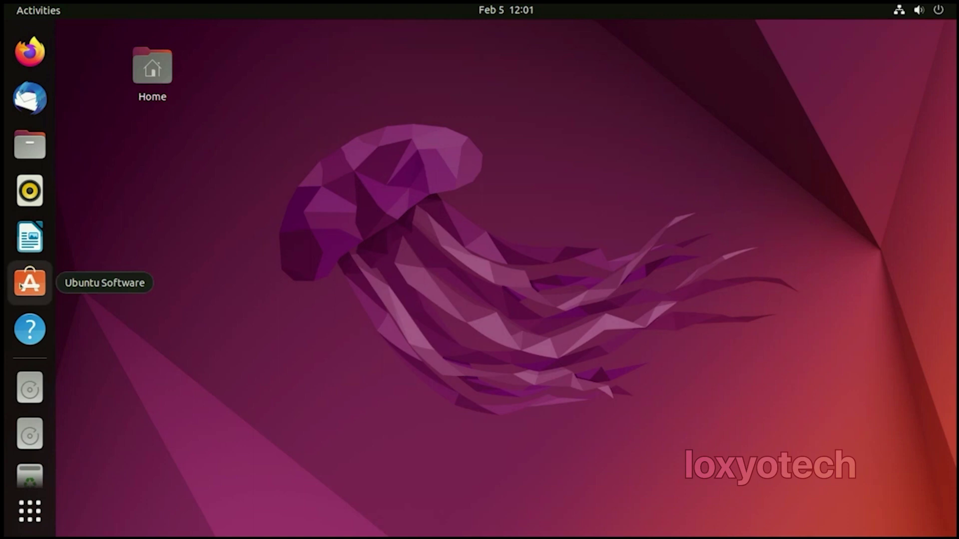
Step: Browse Editor's Choice apps in Ubuntu Software, then confirm a restart from Power Off / Log Out
{"action": "left_click", "coordinate": [31, 283]}
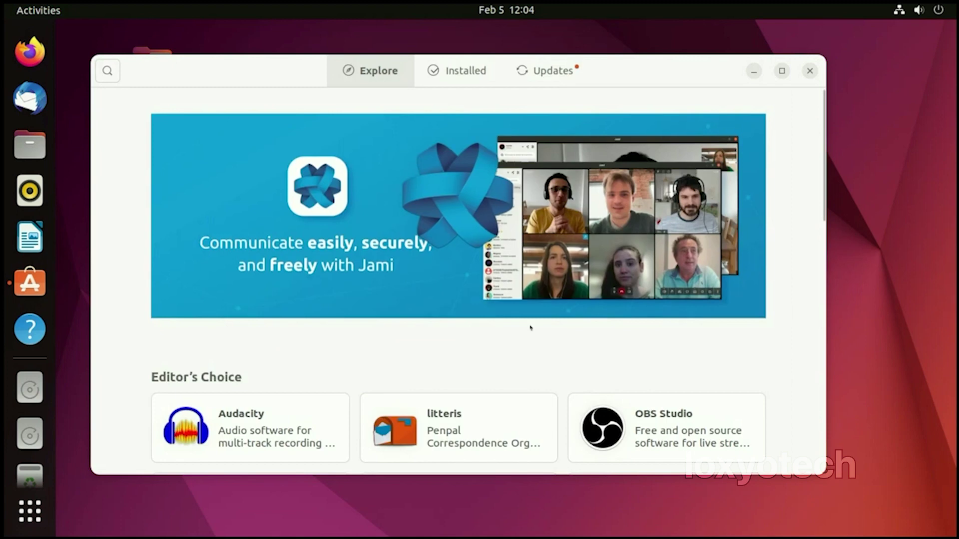
{"action": "scroll", "coordinate": [587, 315], "scroll_direction": "down", "scroll_amount": 3}
{"action": "scroll", "coordinate": [587, 315], "scroll_direction": "down", "scroll_amount": 5}
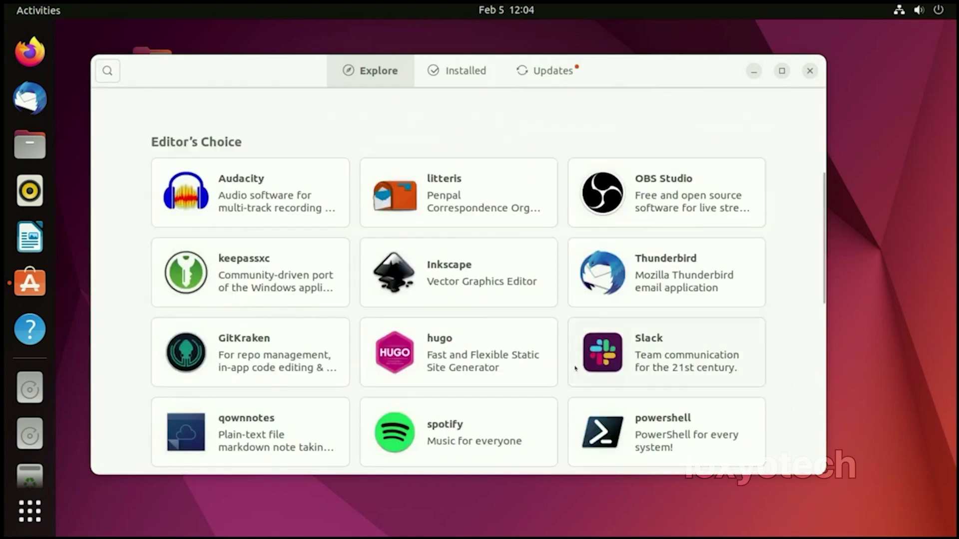
{"action": "scroll", "coordinate": [577, 330], "scroll_direction": "down", "scroll_amount": 3}
{"action": "scroll", "coordinate": [563, 351], "scroll_direction": "up", "scroll_amount": 6}
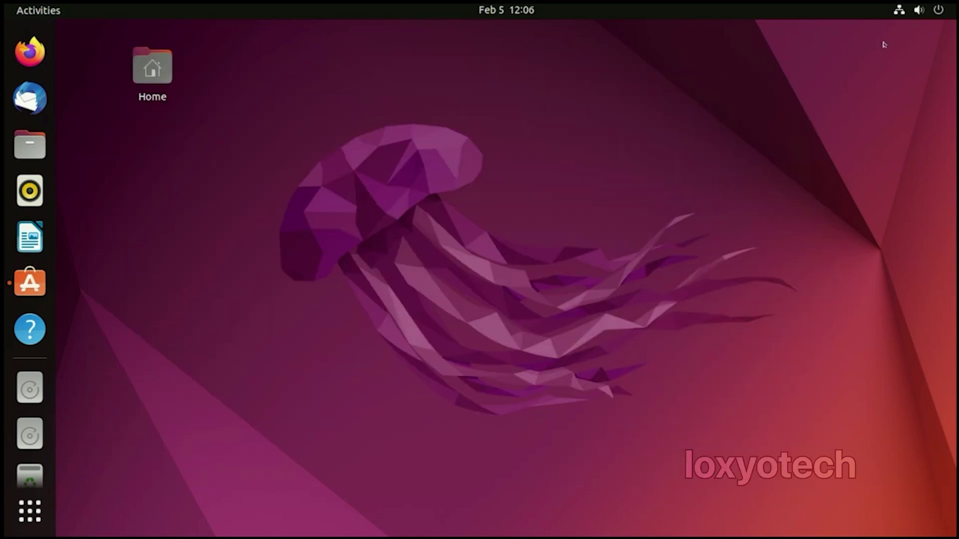
{"action": "left_click", "coordinate": [916, 10]}
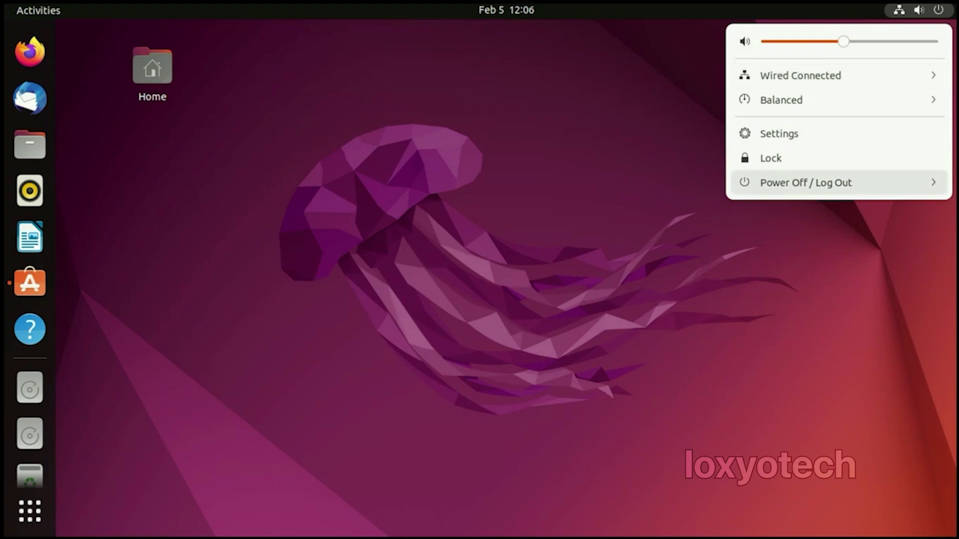
{"action": "left_click", "coordinate": [932, 182]}
{"action": "left_click", "coordinate": [782, 232]}
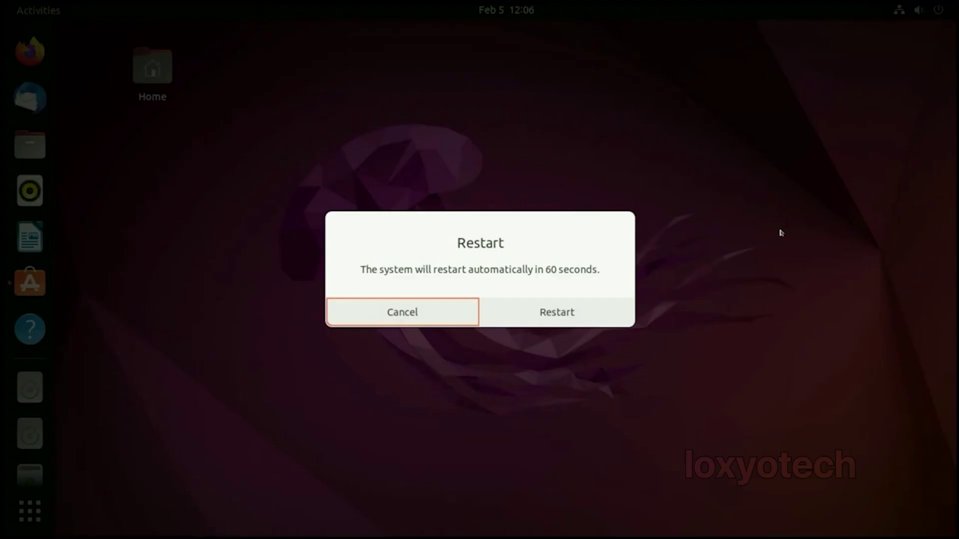
{"action": "left_click", "coordinate": [553, 318]}
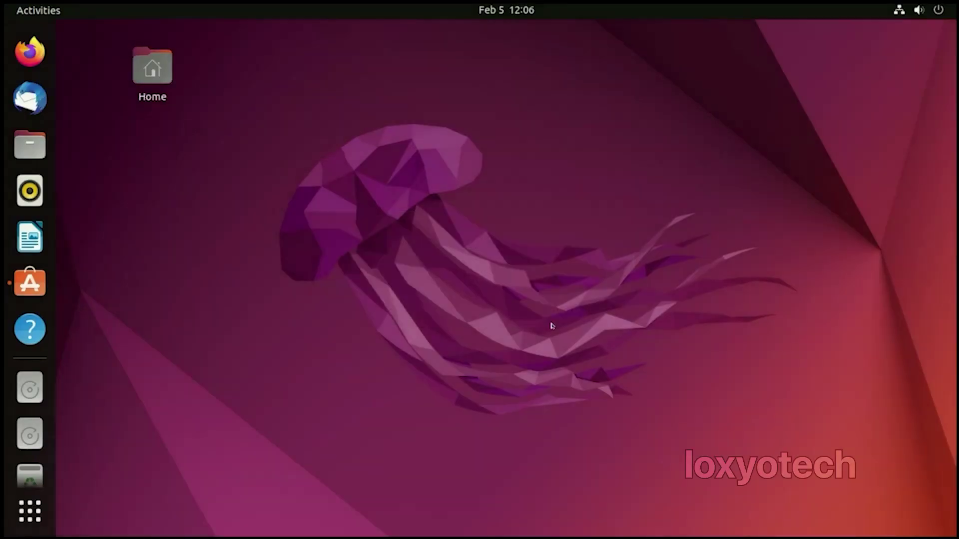
Step: Select the Windows 10 (on /dev/sda1) entry in GRUB and boot it
{"action": "key", "text": "Down"}
{"action": "key", "text": "Down"}
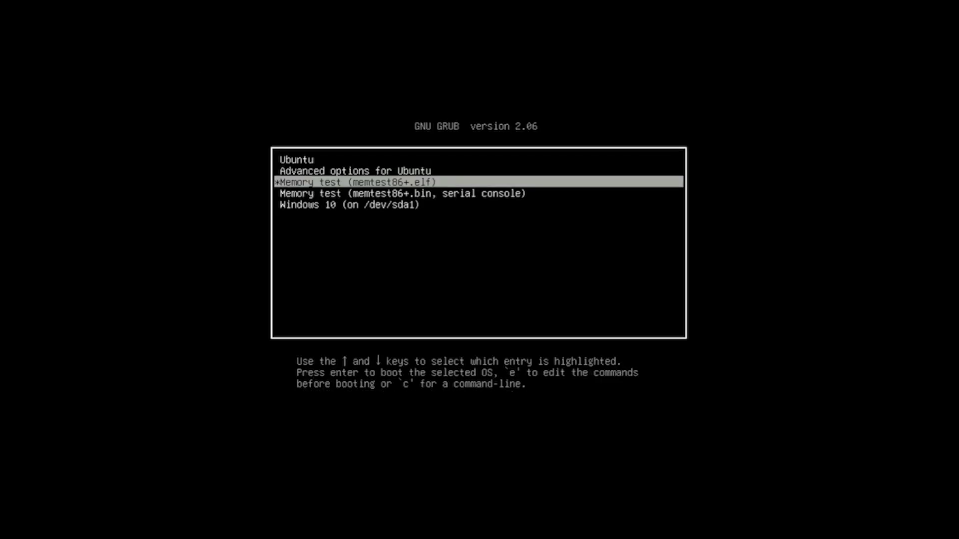
{"action": "key", "text": "Down"}
{"action": "key", "text": "Down"}
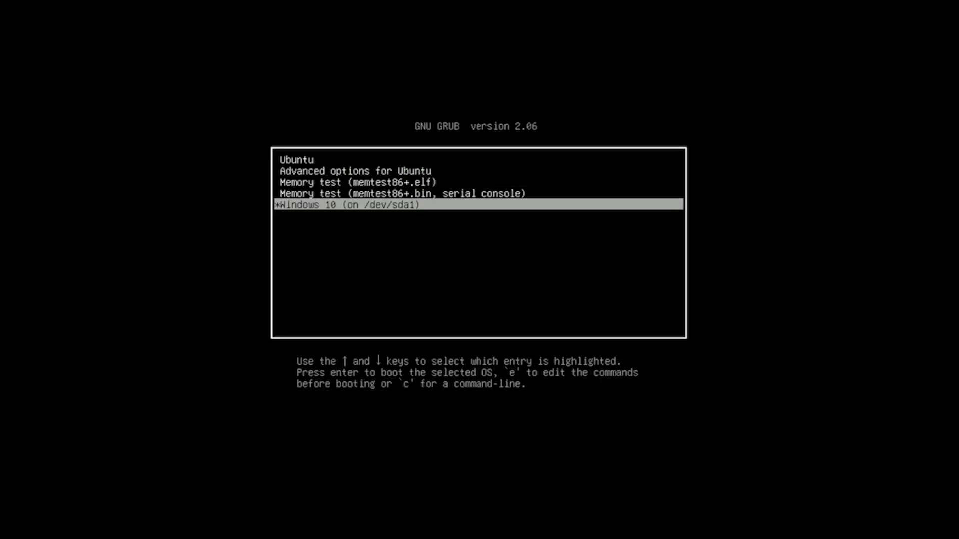
{"action": "key", "text": "Return"}
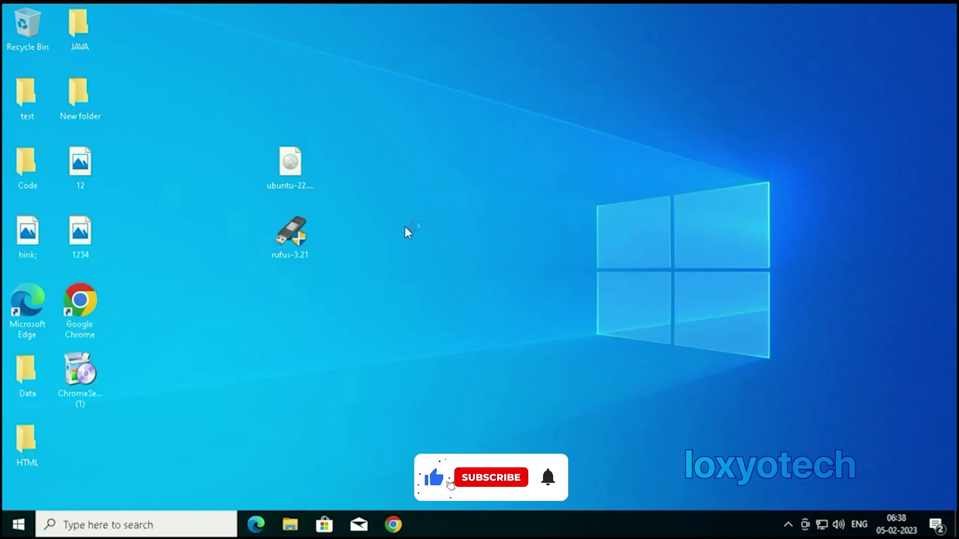
Step: Choose Restart from the Windows 10 Start menu's power options
{"action": "key", "text": "super"}
{"action": "left_click", "coordinate": [19, 495]}
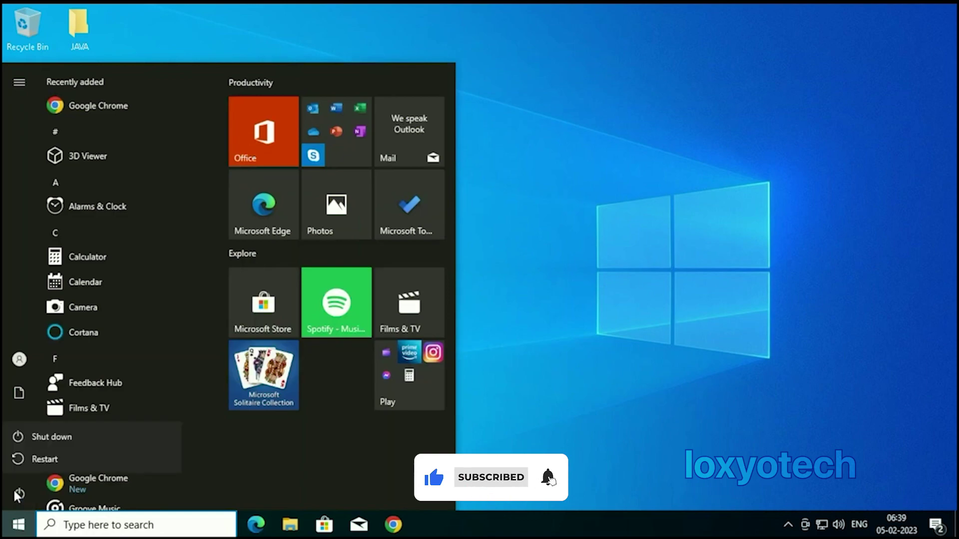
{"action": "left_click", "coordinate": [36, 459]}
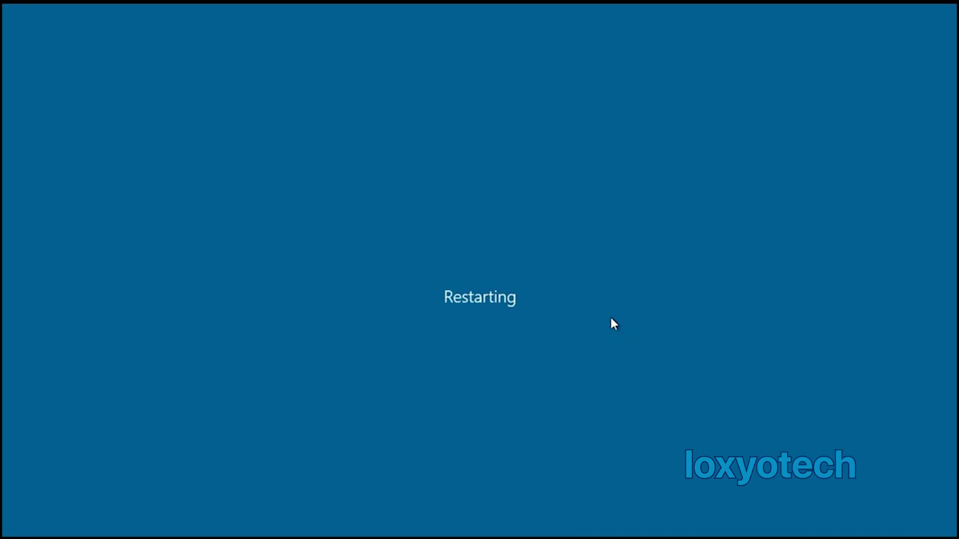